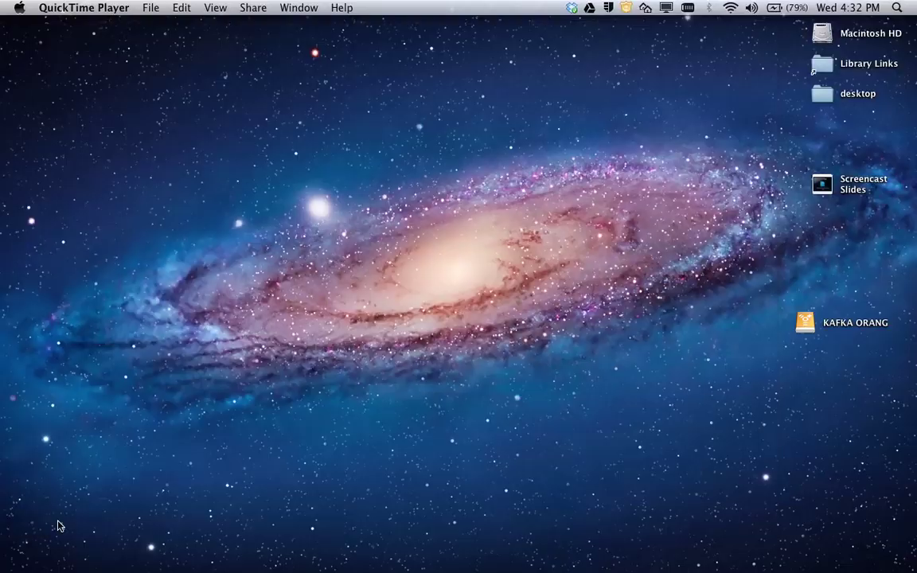
Open the KAFKA ORANG external drive to show the libraries stored on it
{"action": "left_click", "coordinate": [267, 323]}
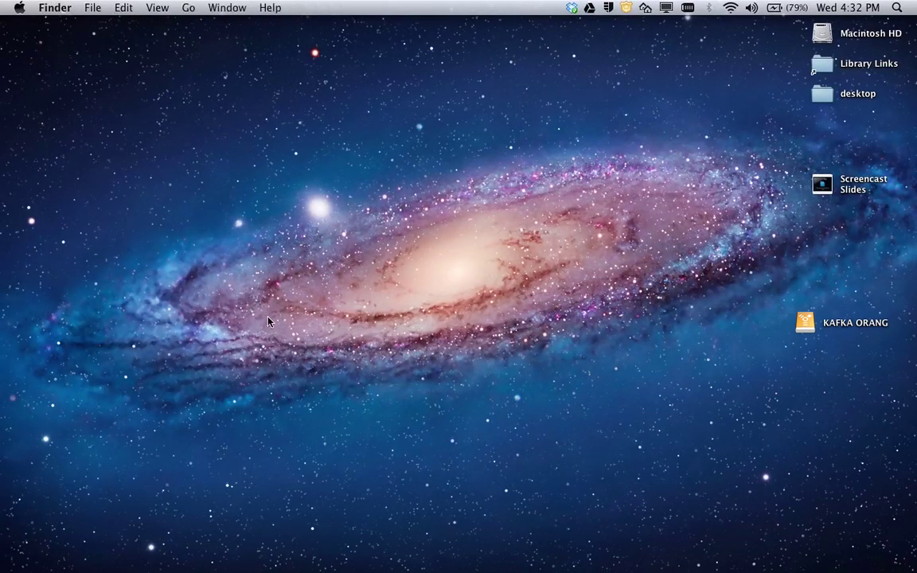
{"action": "double_click", "coordinate": [812, 326]}
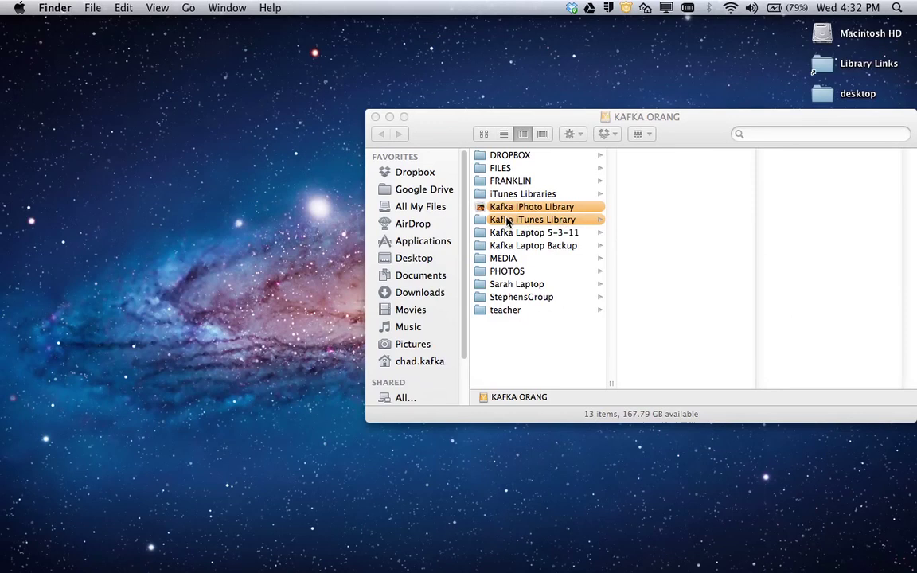
{"action": "left_click", "coordinate": [528, 207]}
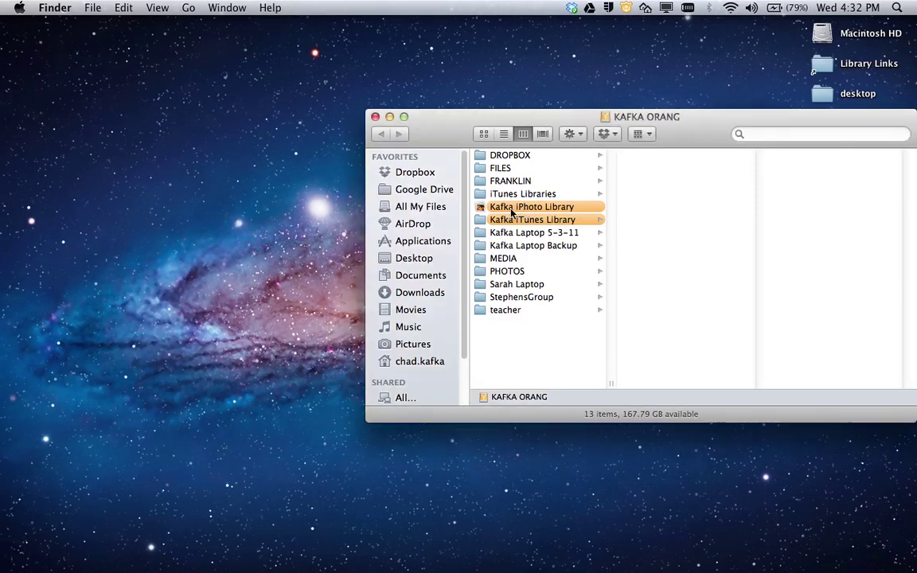
{"action": "left_click", "coordinate": [511, 210]}
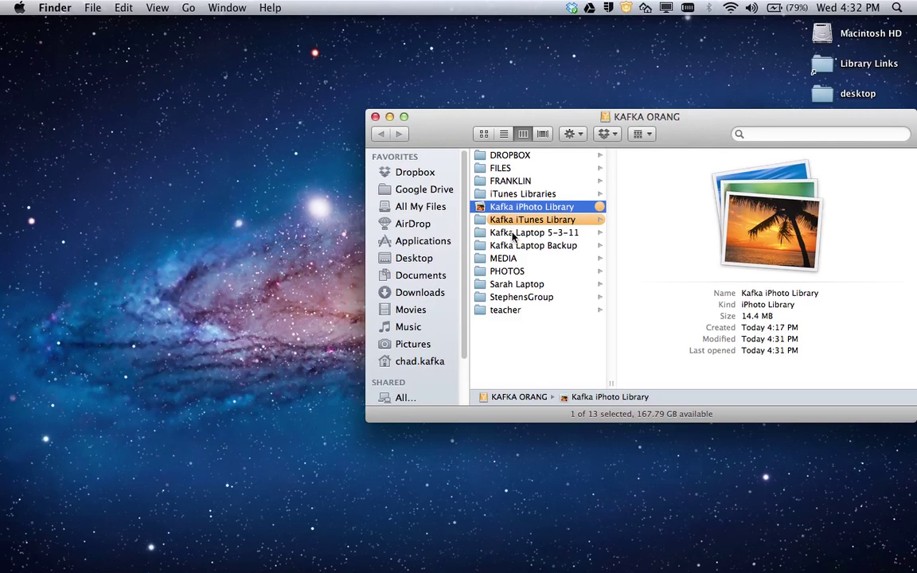
{"action": "key", "text": "Return"}
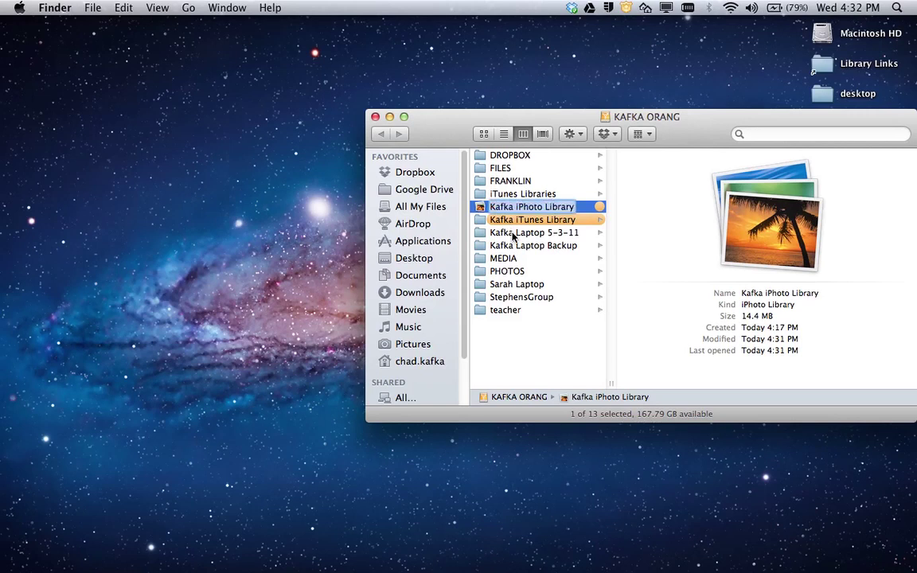
{"action": "key", "text": "Return"}
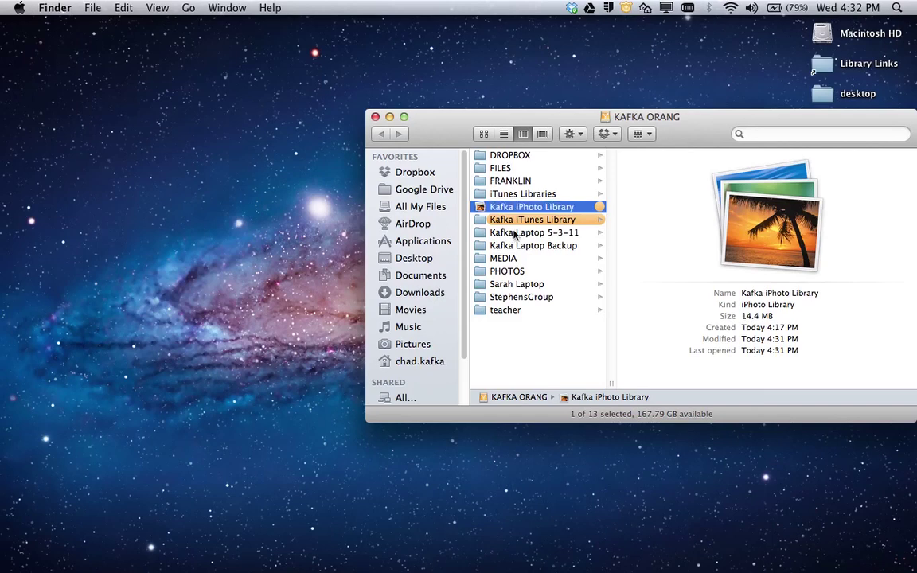
{"action": "left_click", "coordinate": [548, 342]}
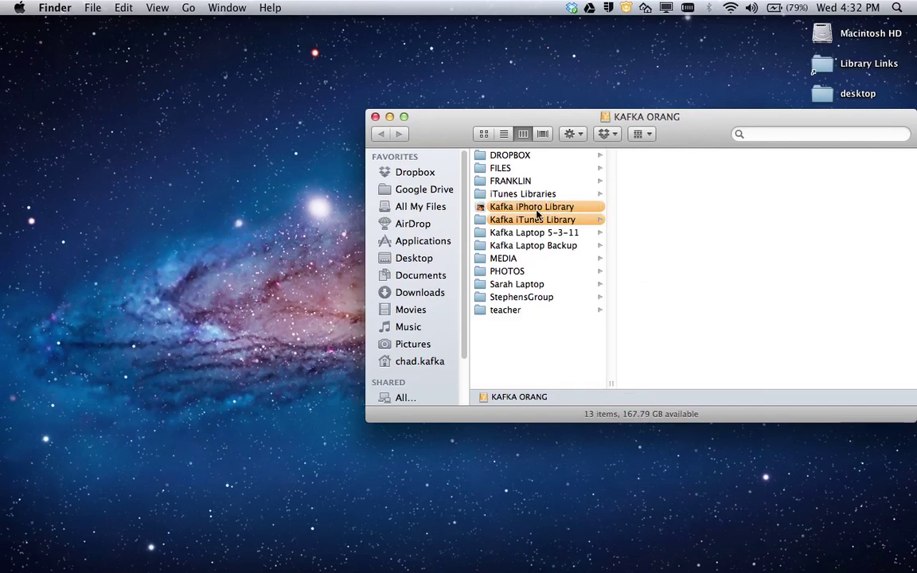
Shift the KAFKA ORANG window lower and open a second Finder window beside it for the computer's own folders
{"action": "left_click_drag", "start_coordinate": [522, 113], "coordinate": [499, 118]}
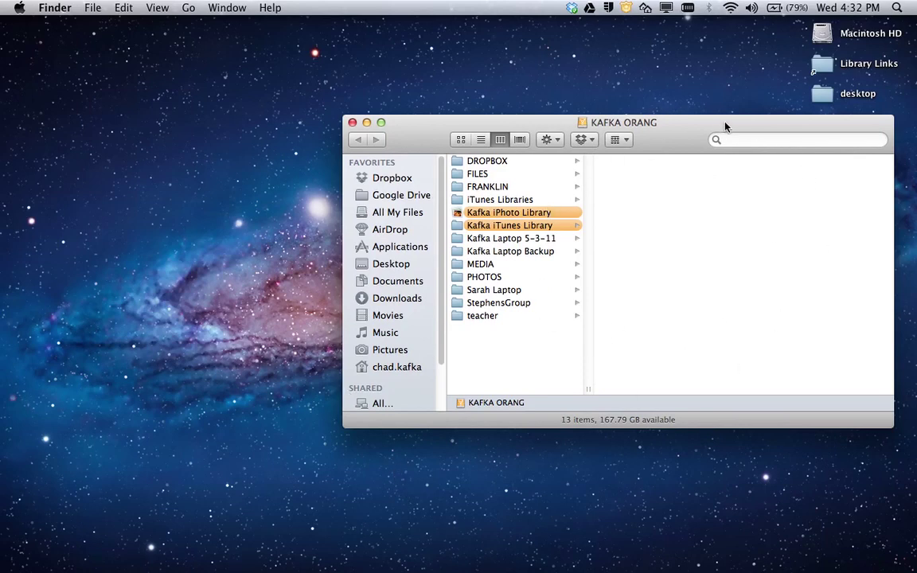
{"action": "left_click_drag", "start_coordinate": [696, 121], "coordinate": [711, 185]}
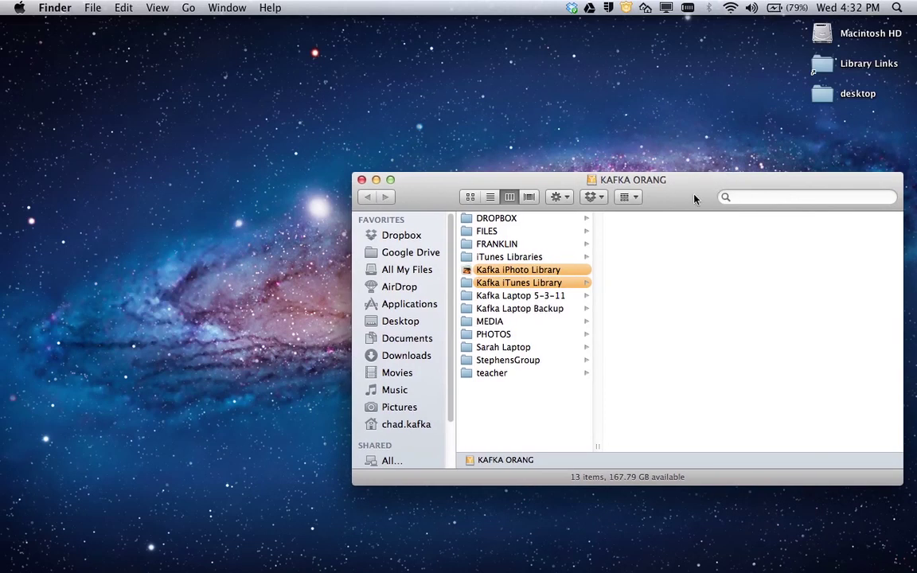
{"action": "left_click_drag", "start_coordinate": [695, 199], "coordinate": [686, 199]}
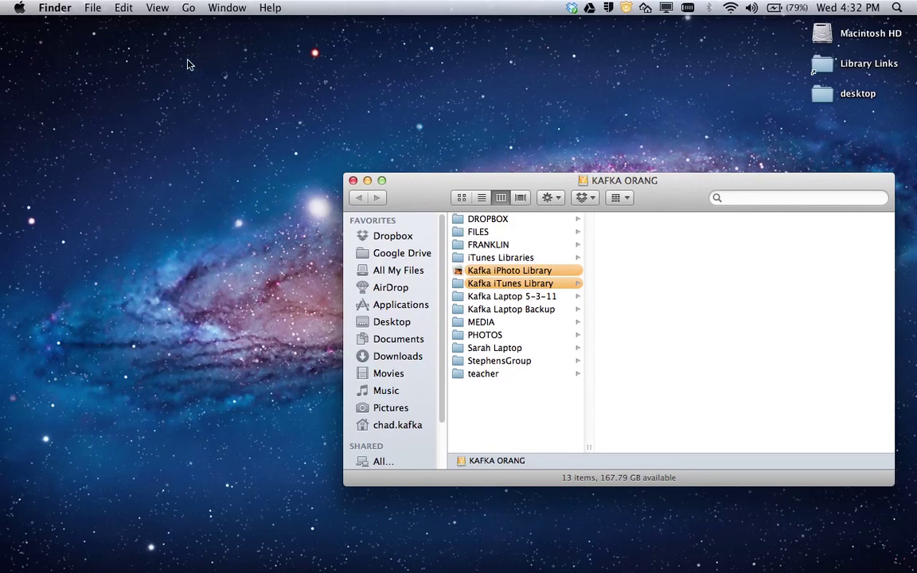
{"action": "left_click", "coordinate": [93, 9]}
{"action": "left_click", "coordinate": [100, 26]}
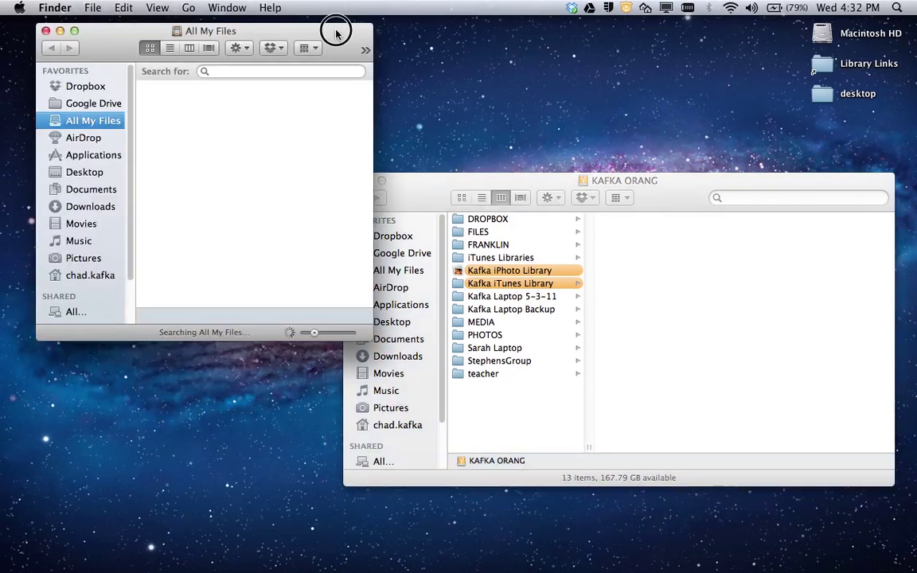
{"action": "left_click_drag", "start_coordinate": [336, 31], "coordinate": [307, 58]}
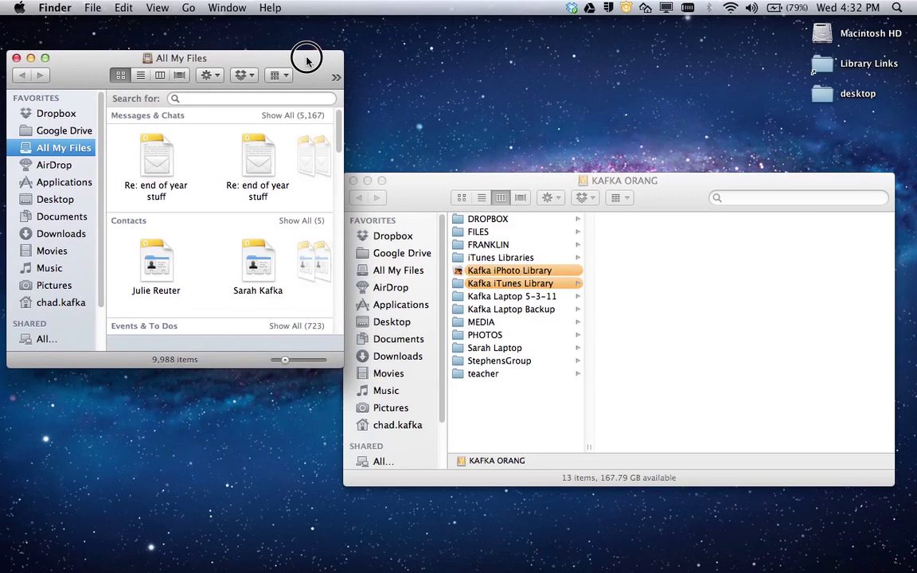
Copy Kafka iPhoto Library from the KAFKA ORANG drive into the computer's Pictures folder
{"action": "left_click", "coordinate": [57, 269]}
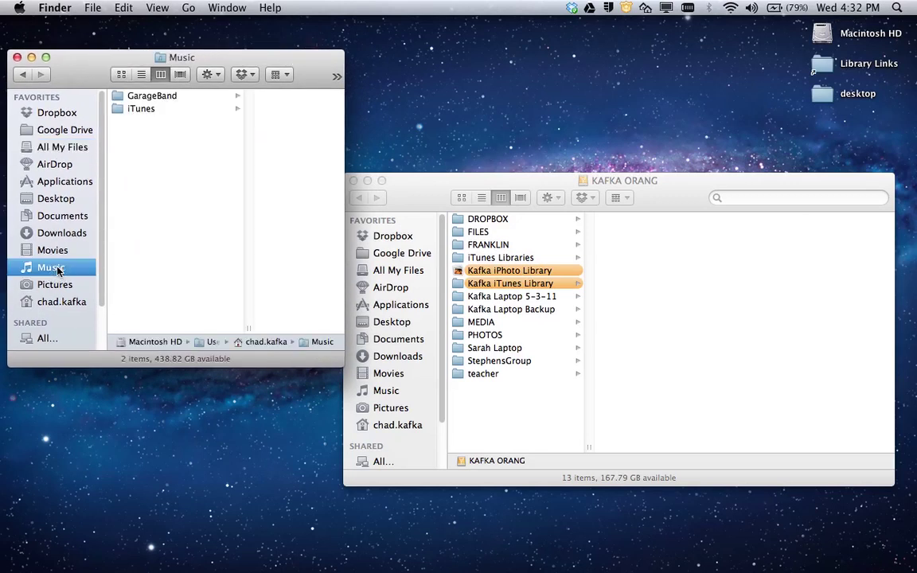
{"action": "left_click", "coordinate": [61, 285]}
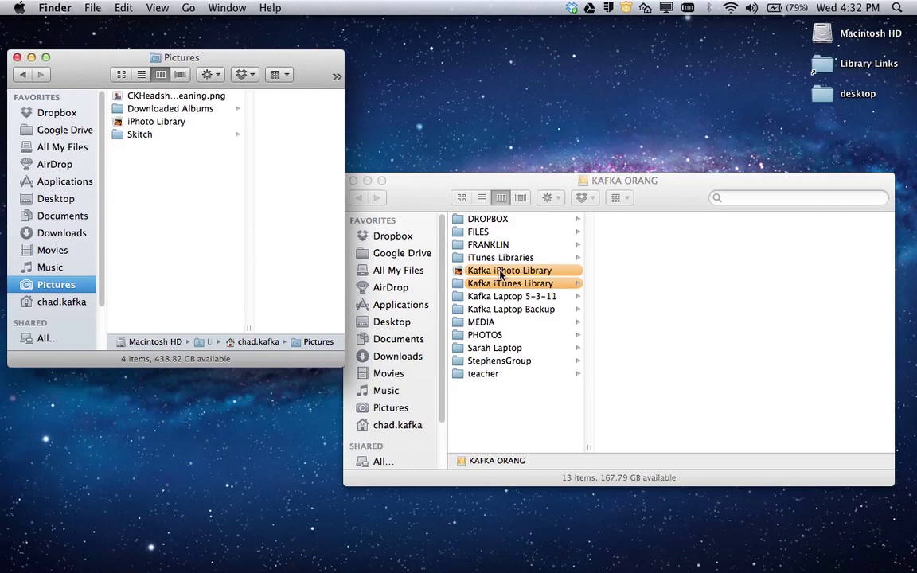
{"action": "left_click_drag", "start_coordinate": [538, 278], "coordinate": [194, 178]}
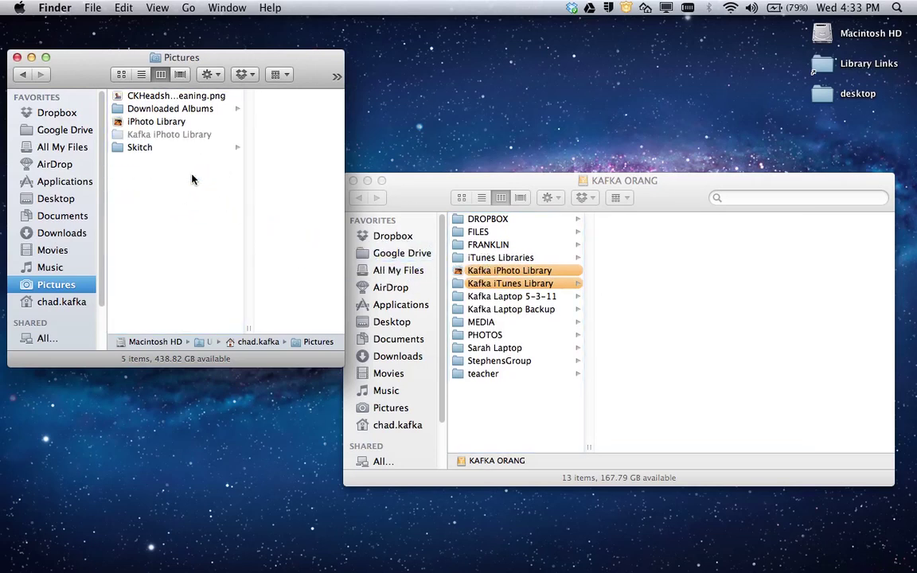
{"action": "left_click", "coordinate": [191, 189]}
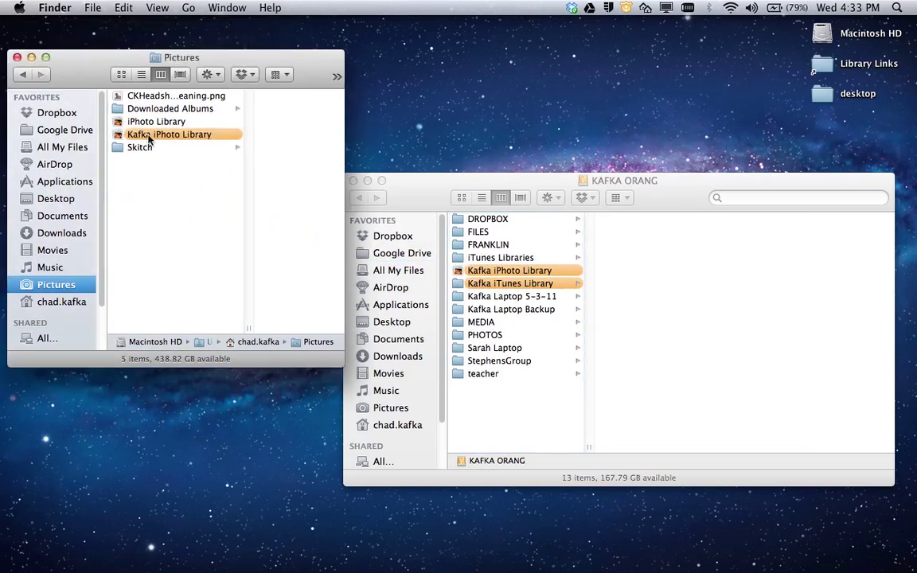
Copy the Kafka iTunes Library folder from the KAFKA ORANG drive into the computer's Music folder
{"action": "left_click", "coordinate": [60, 268]}
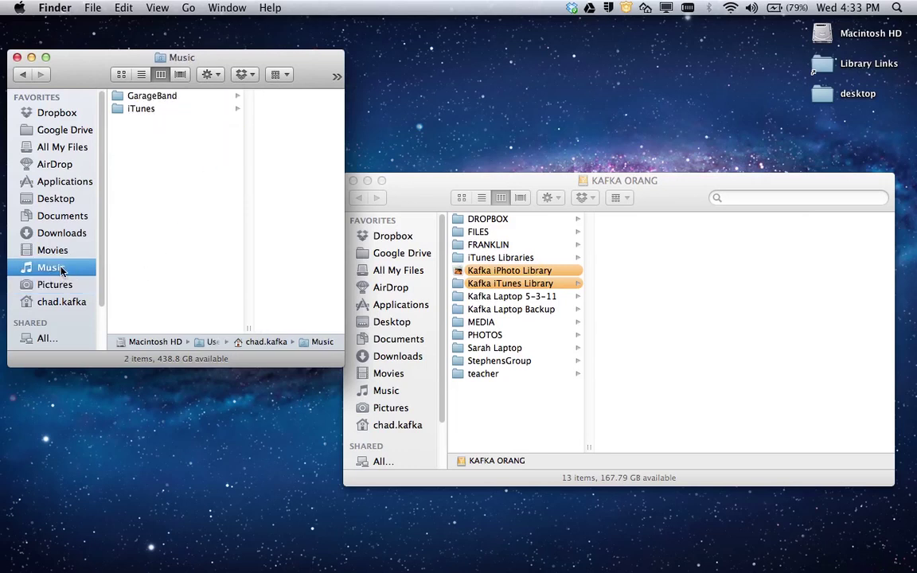
{"action": "left_click", "coordinate": [507, 285]}
{"action": "left_click_drag", "start_coordinate": [509, 287], "coordinate": [180, 171]}
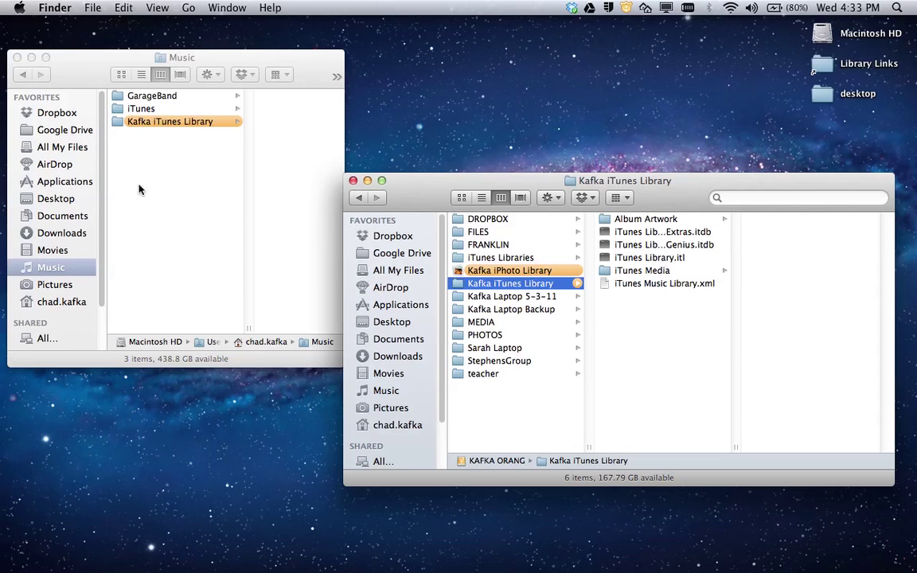
Eject the KAFKA ORANG drive and close both Finder windows
{"action": "left_click", "coordinate": [353, 180]}
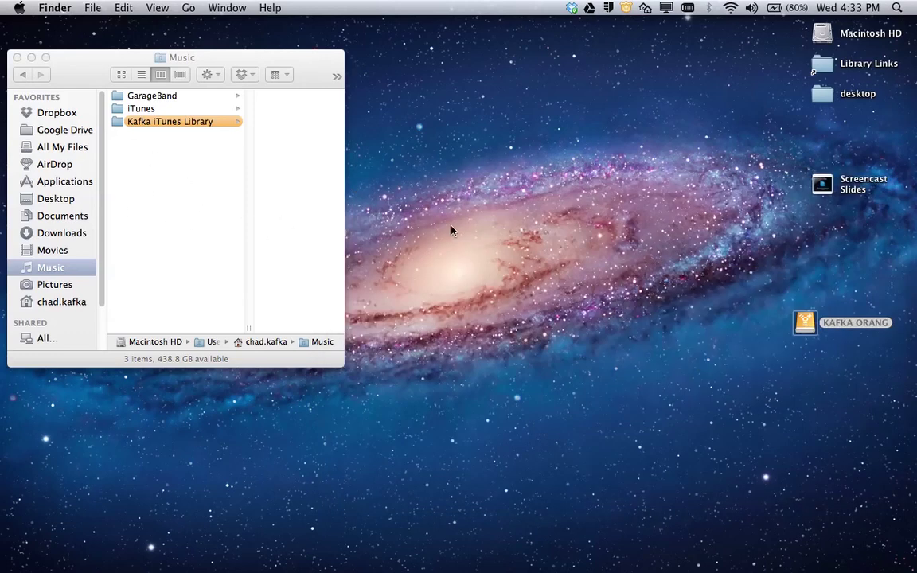
{"action": "left_click", "coordinate": [541, 268]}
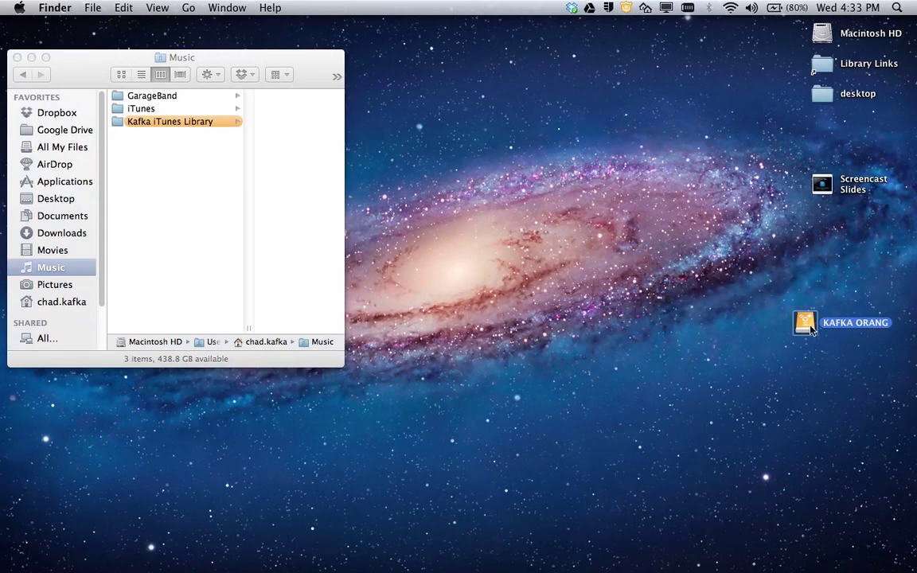
{"action": "left_click_drag", "start_coordinate": [810, 329], "coordinate": [857, 564]}
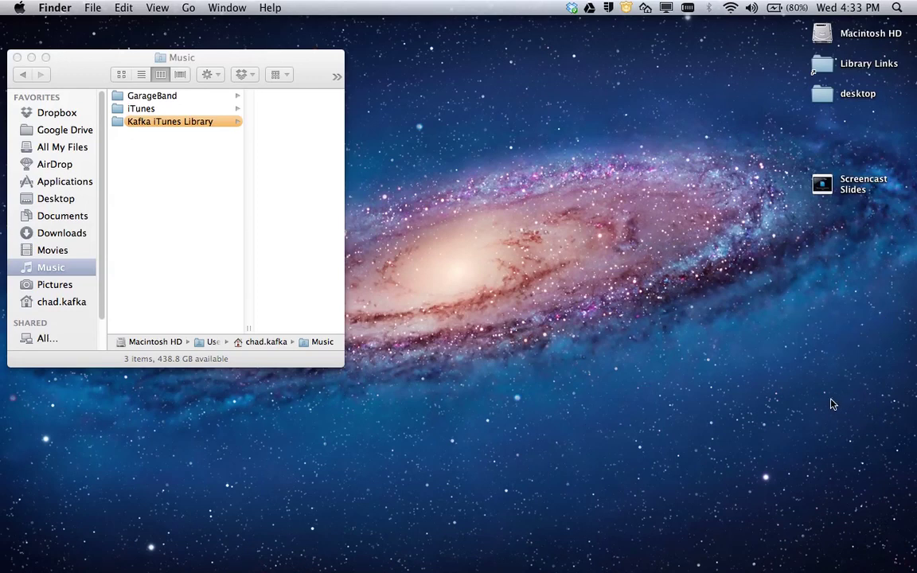
{"action": "left_click_drag", "start_coordinate": [257, 54], "coordinate": [518, 90]}
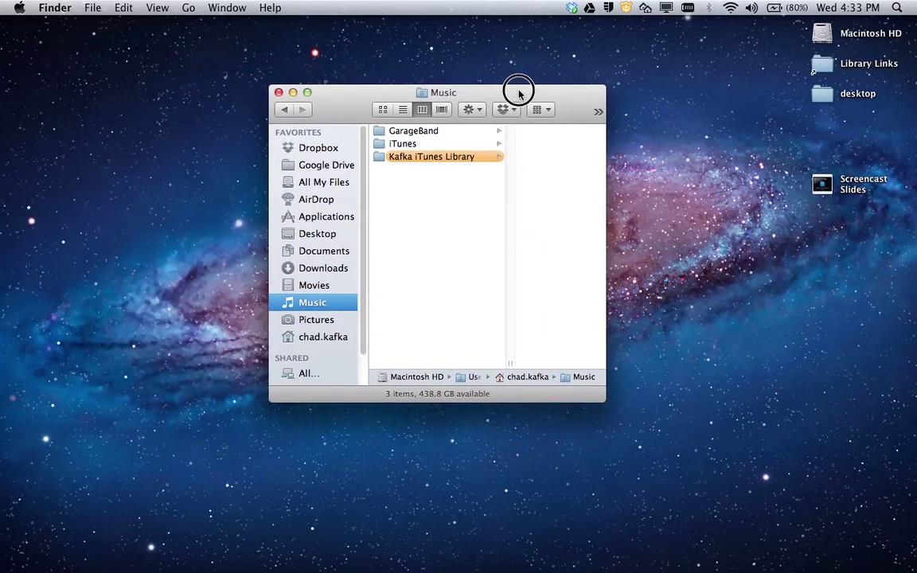
{"action": "left_click", "coordinate": [278, 93]}
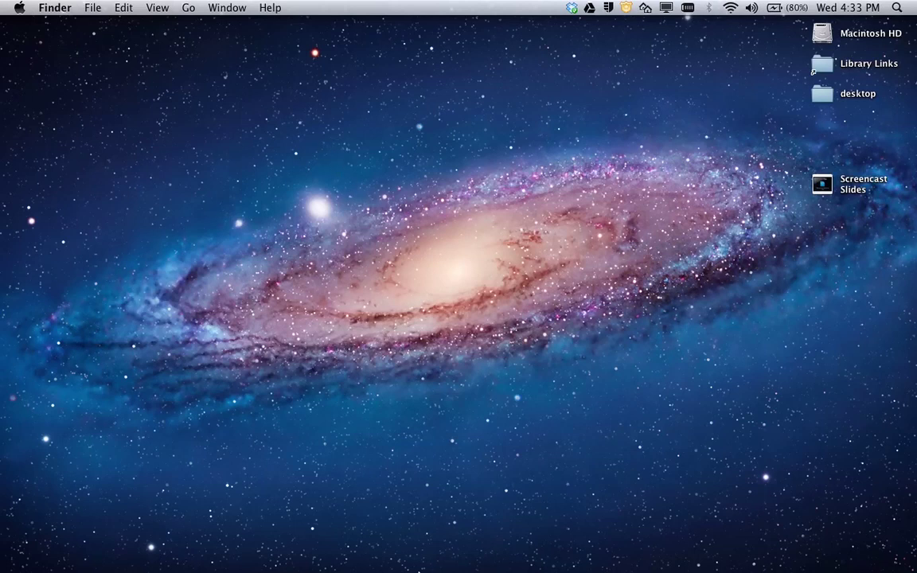
Open the Applications folder in Finder and launch iPhoto with its photo library chooser
{"action": "mouse_move", "coordinate": [419, 557]}
{"action": "left_click", "coordinate": [26, 550]}
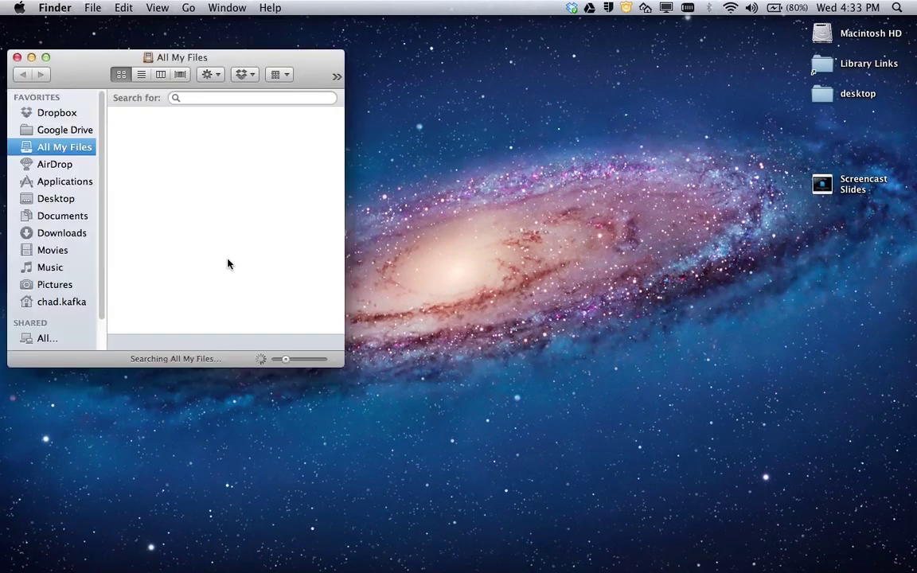
{"action": "left_click", "coordinate": [63, 181]}
{"action": "scroll", "coordinate": [195, 275], "scroll_direction": "down", "scroll_amount": 1}
{"action": "scroll", "coordinate": [193, 282], "scroll_direction": "down", "scroll_amount": 10}
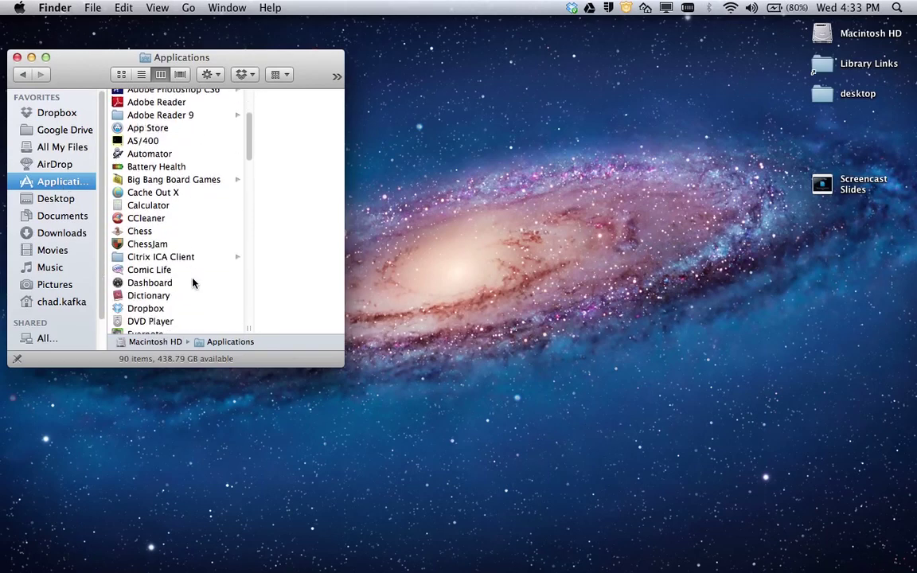
{"action": "left_click", "coordinate": [181, 279]}
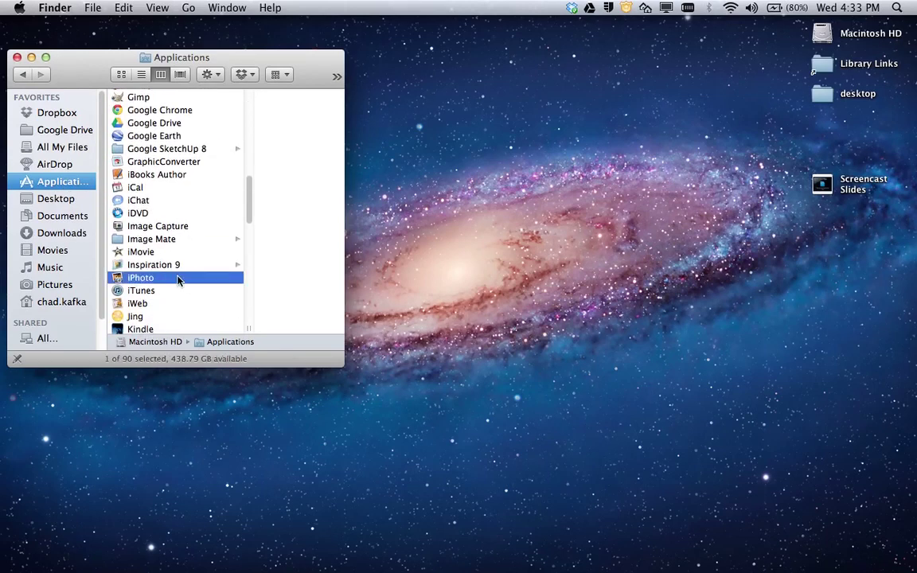
{"action": "left_click_drag", "start_coordinate": [207, 328], "coordinate": [159, 329]}
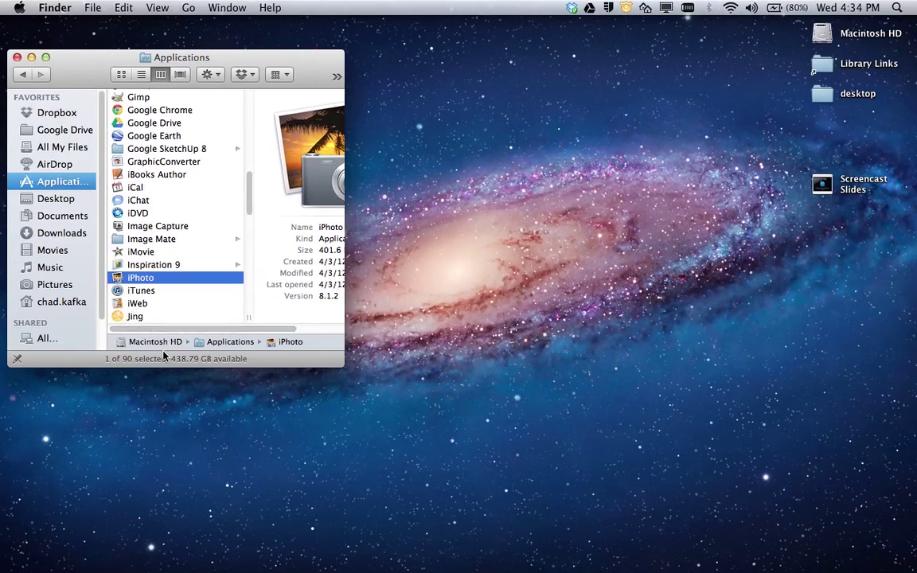
{"action": "double_click", "coordinate": [144, 280]}
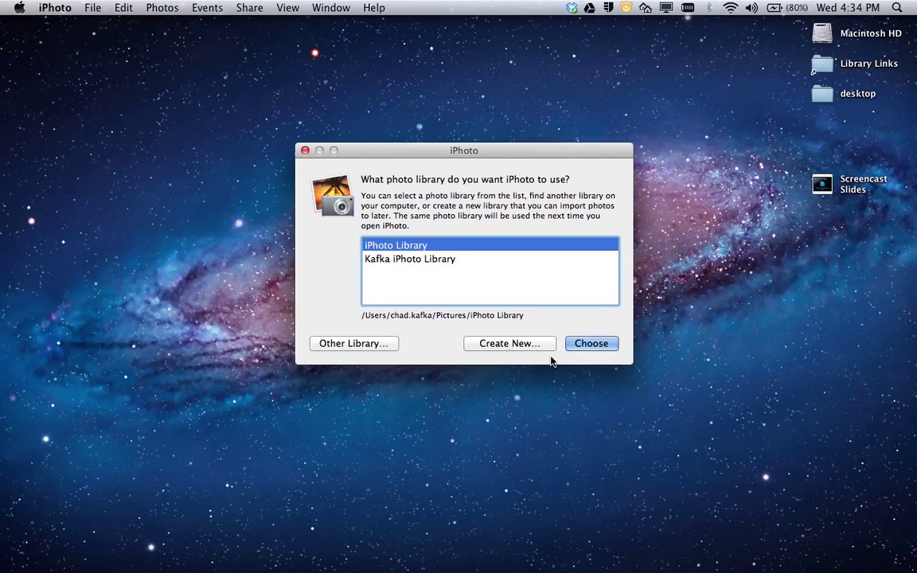
Choose Kafka iPhoto Library as the library iPhoto uses and reposition the iPhoto window on the desktop
{"action": "left_click", "coordinate": [402, 261]}
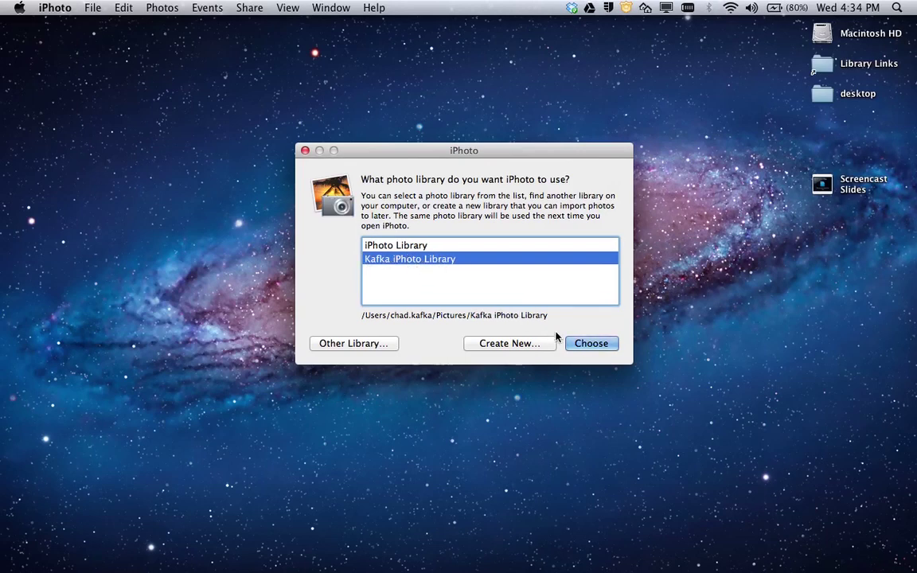
{"action": "left_click", "coordinate": [586, 343]}
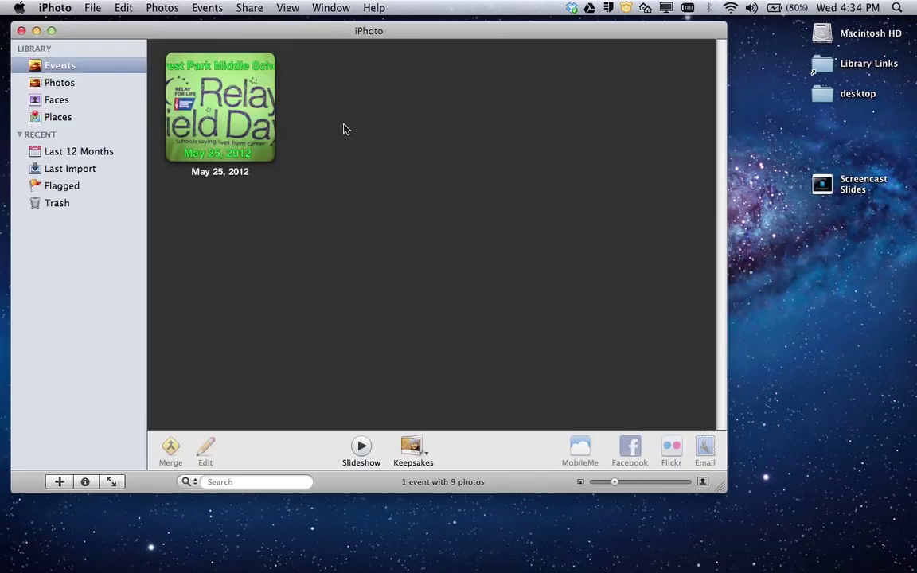
{"action": "left_click_drag", "start_coordinate": [337, 35], "coordinate": [354, 40]}
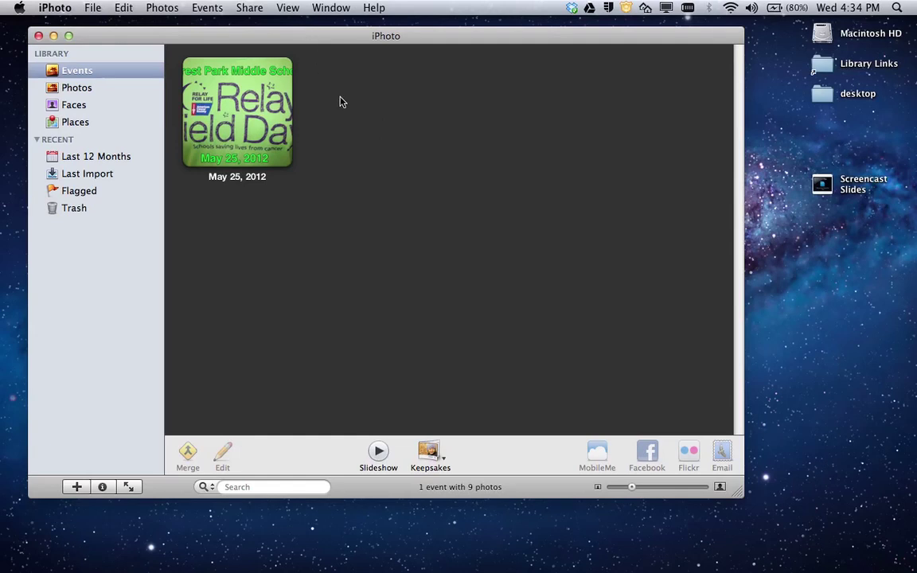
{"action": "left_click_drag", "start_coordinate": [289, 34], "coordinate": [258, 24]}
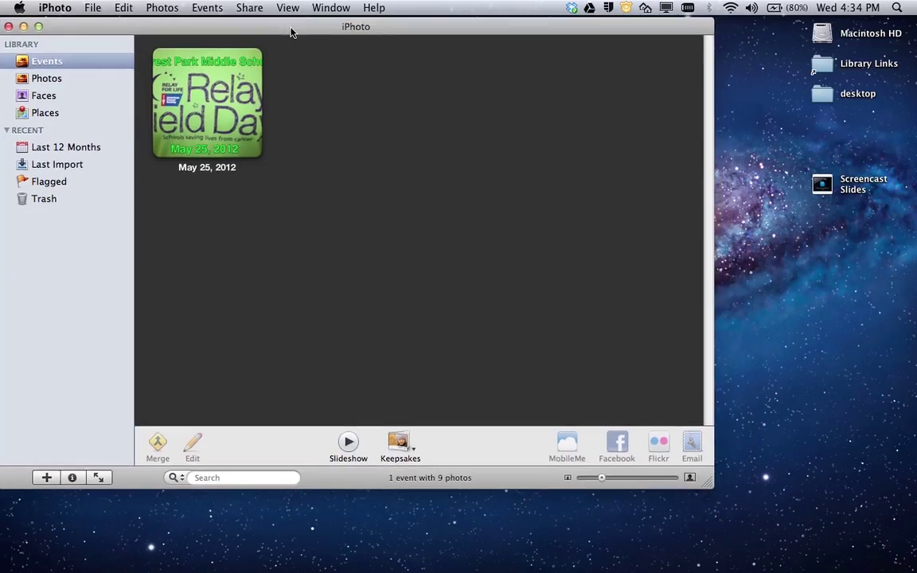
Launch iTunes with its library chooser, open Kafka iTunes Library from the Music folder, and minimize the iTunes window
{"action": "mouse_move", "coordinate": [563, 556]}
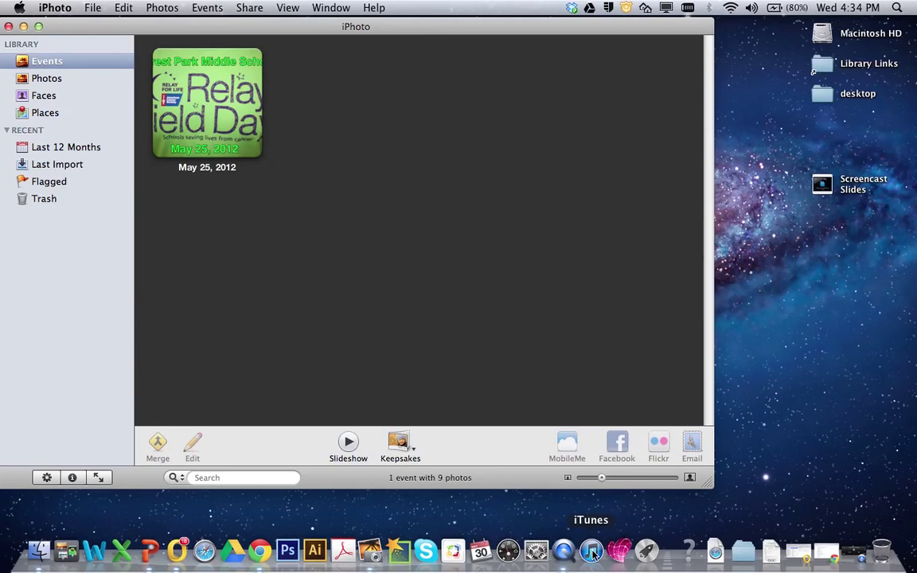
{"action": "left_click", "coordinate": [592, 552]}
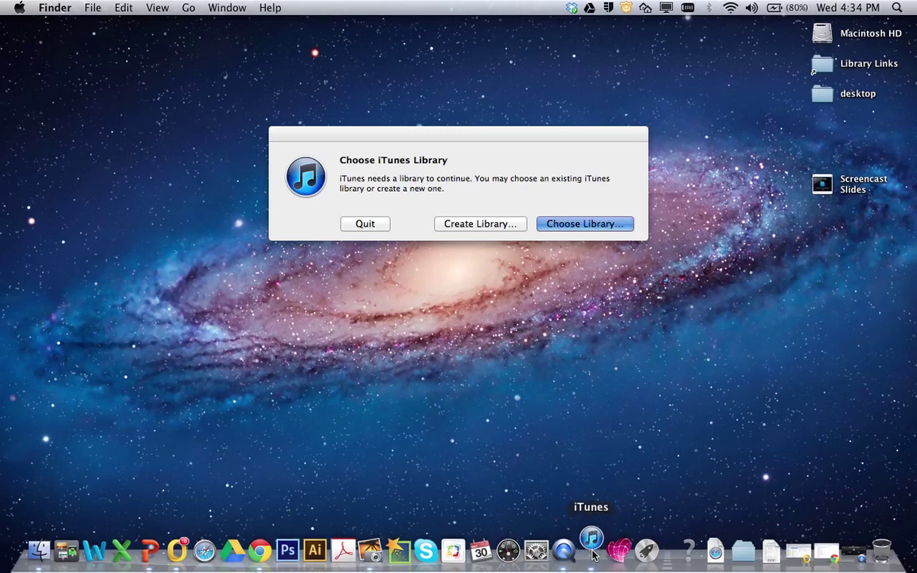
{"action": "left_click", "coordinate": [593, 227]}
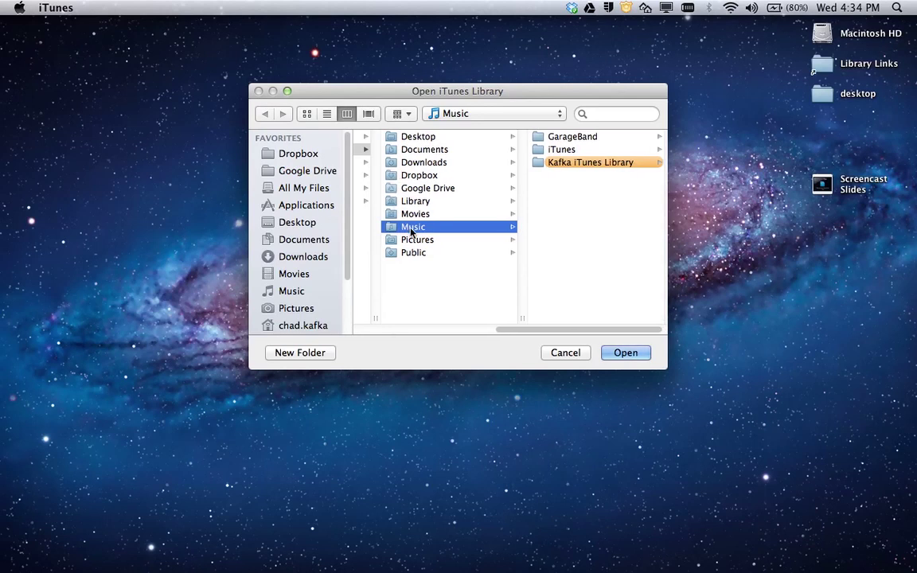
{"action": "left_click", "coordinate": [291, 291]}
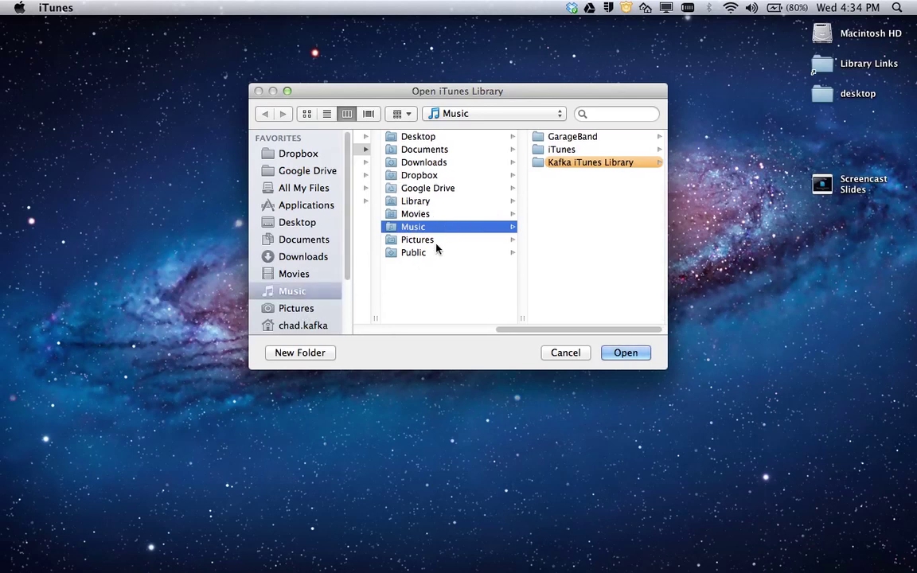
{"action": "left_click", "coordinate": [576, 163]}
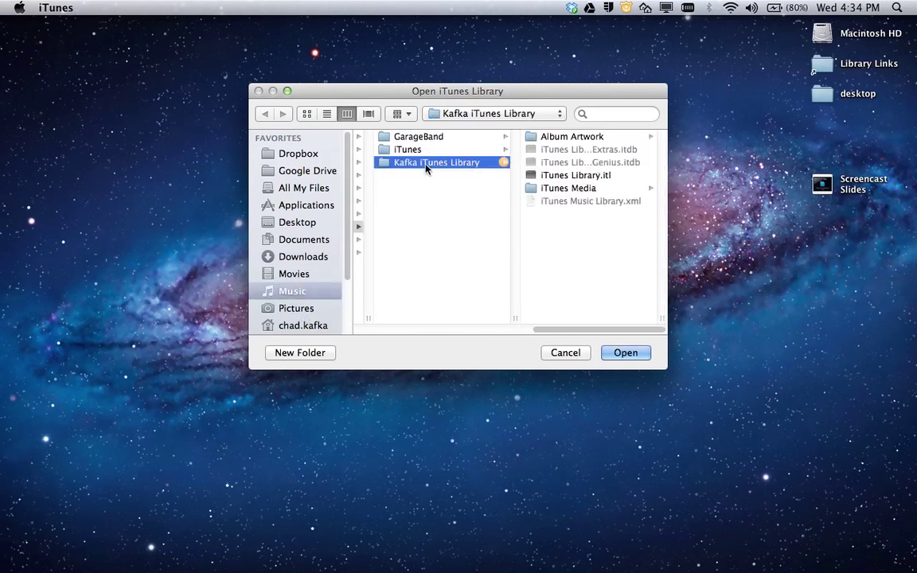
{"action": "left_click", "coordinate": [625, 352]}
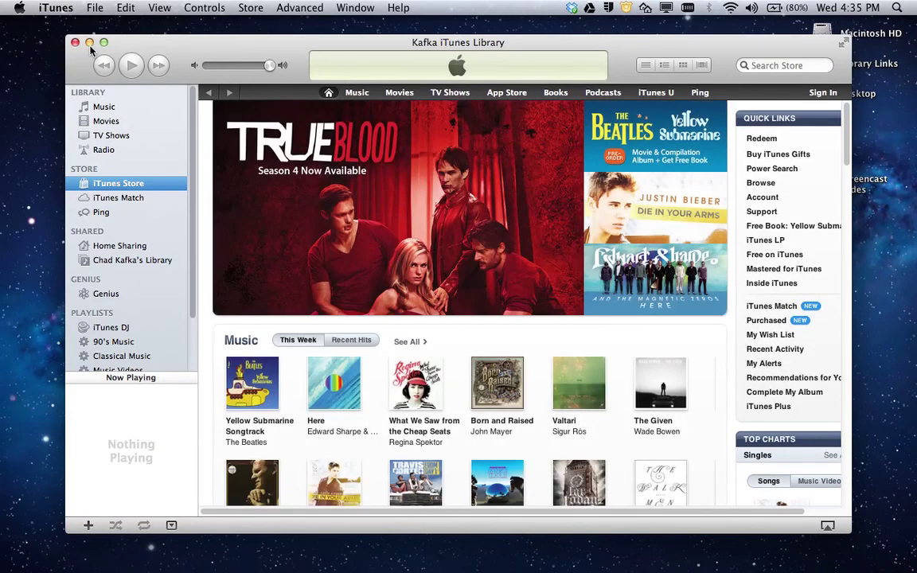
{"action": "key", "text": "super+m"}
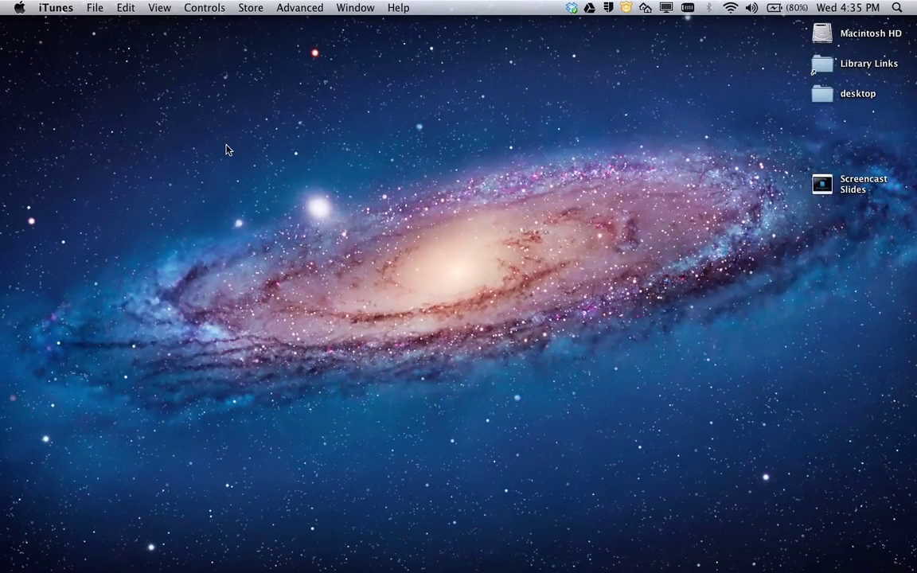